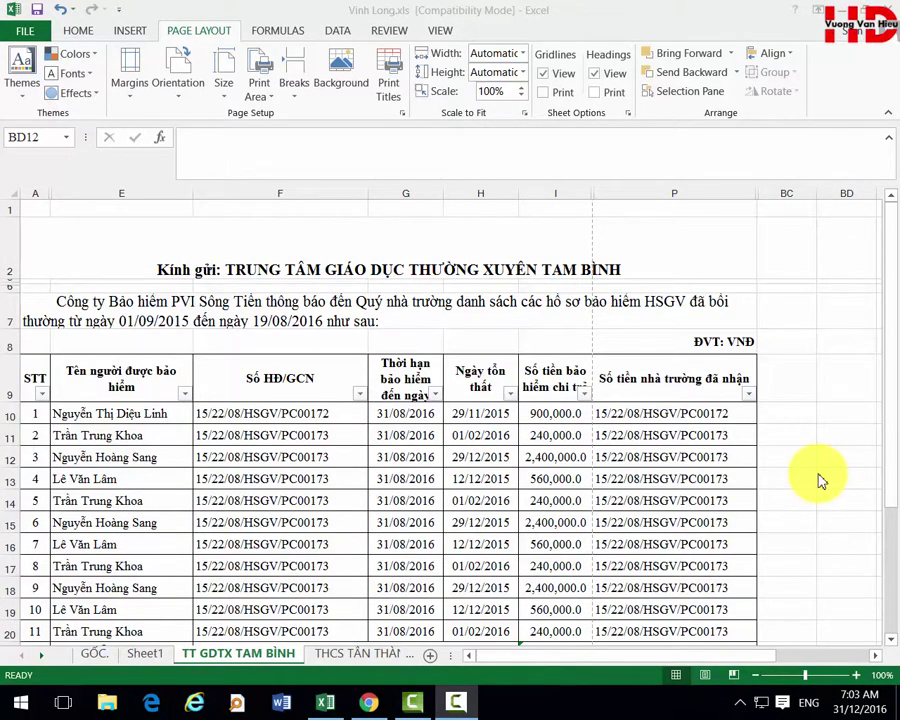
Check the claims sheet's print preview across its pages, then return to the worksheet.
left_click(816, 470)
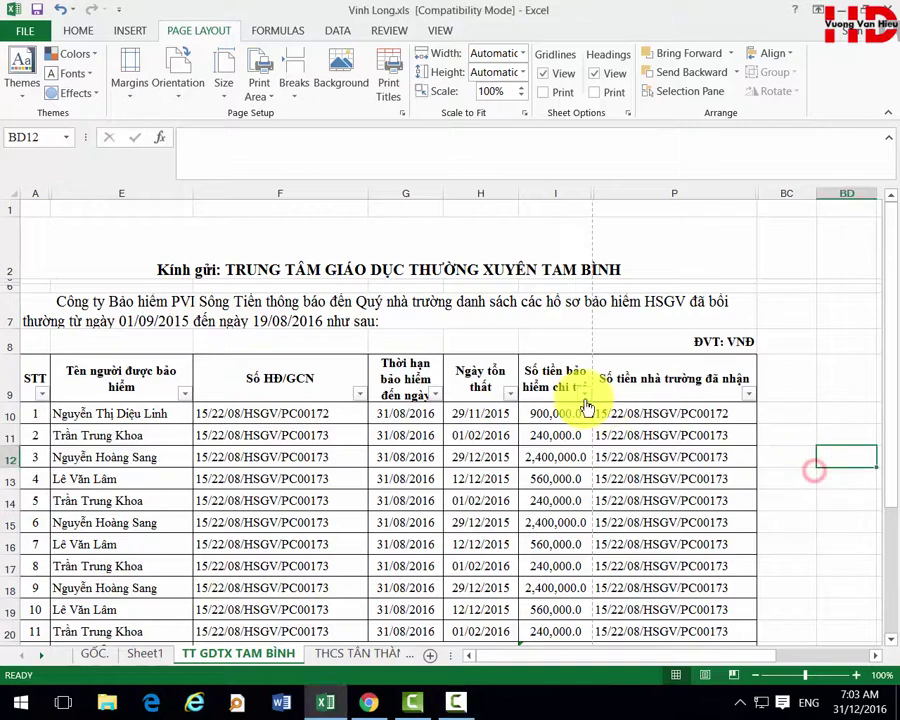
scroll(757, 494, "down", 5)
scroll(361, 455, "up", 3)
scroll(176, 234, "up", 2)
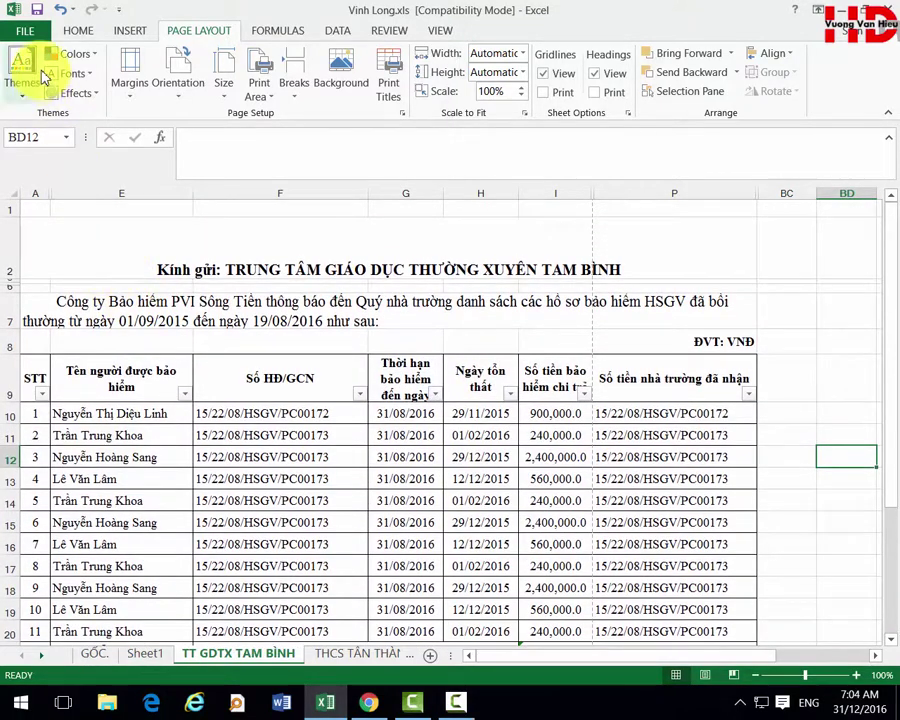
left_click(33, 30)
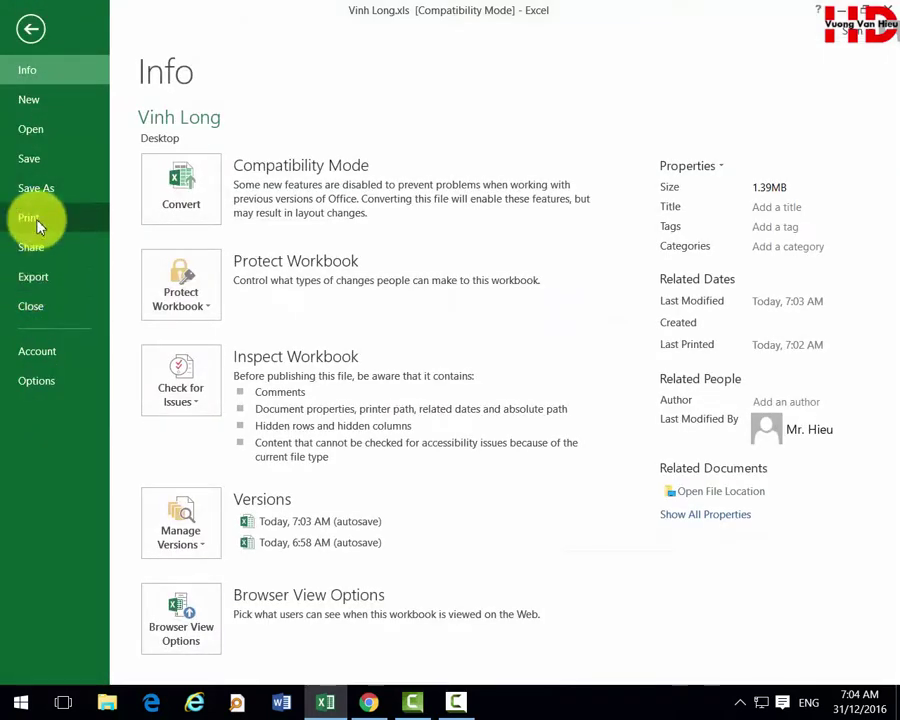
left_click(36, 221)
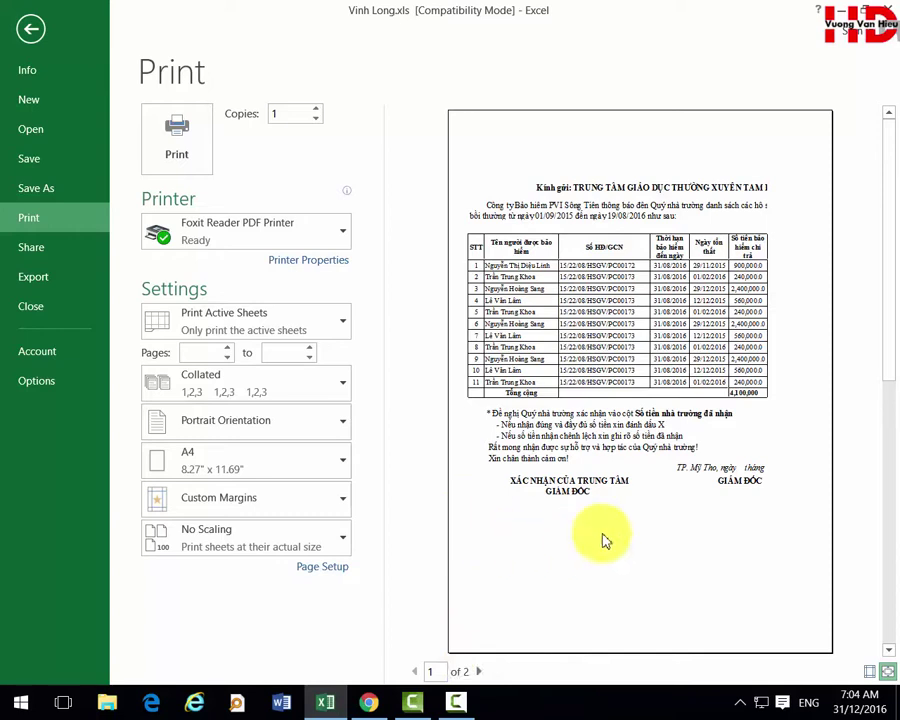
scroll(602, 538, "down", 1)
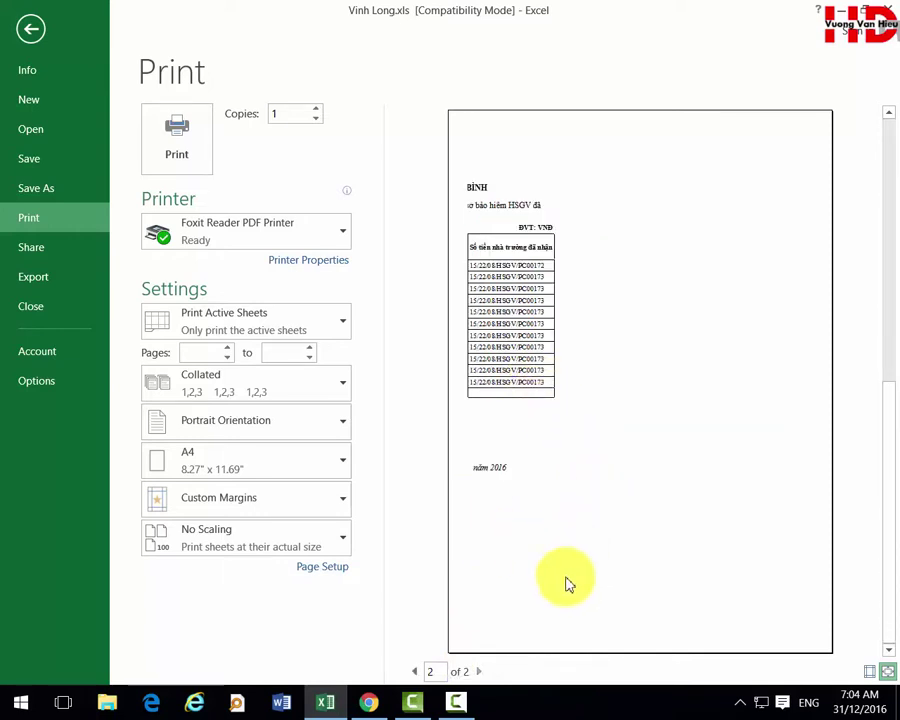
scroll(566, 580, "up", 1)
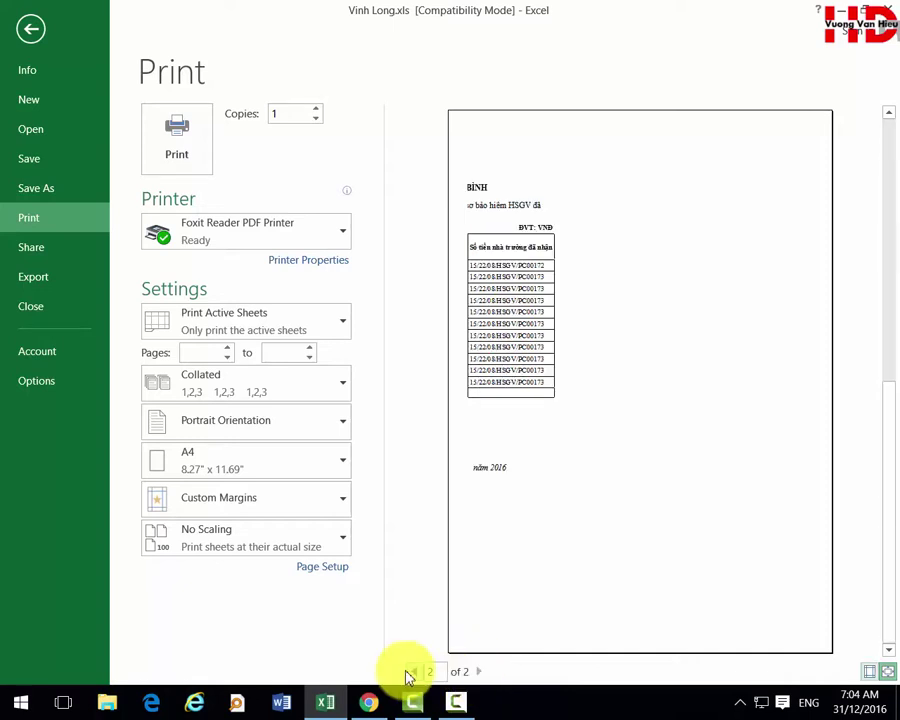
left_click(418, 674)
left_click(30, 28)
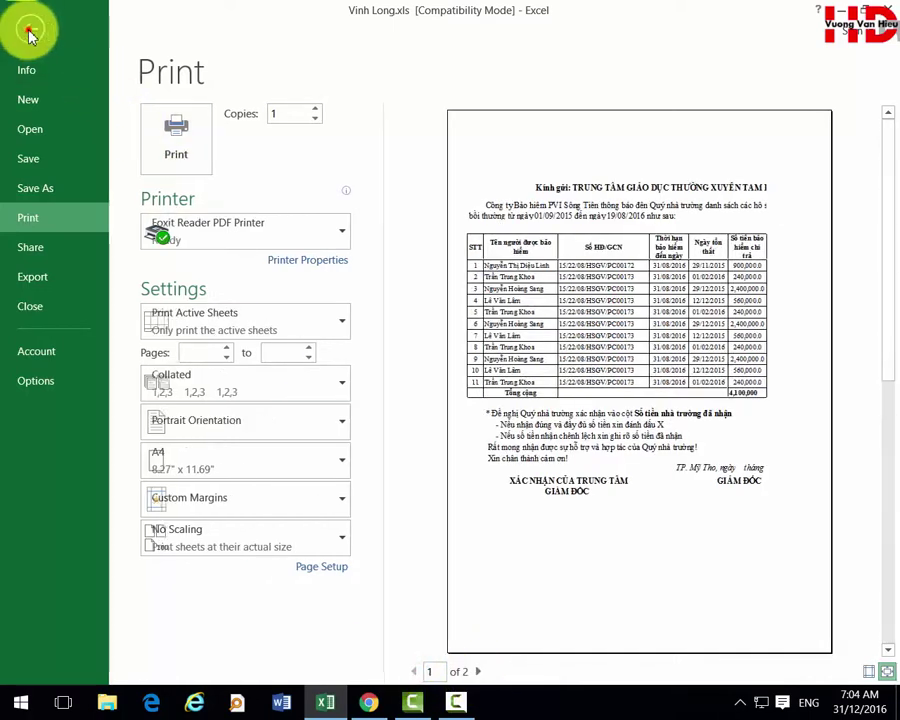
On Page Layout, set the Scale to Fit width to 1 page, shrinking the scale to 77%.
left_click(800, 470)
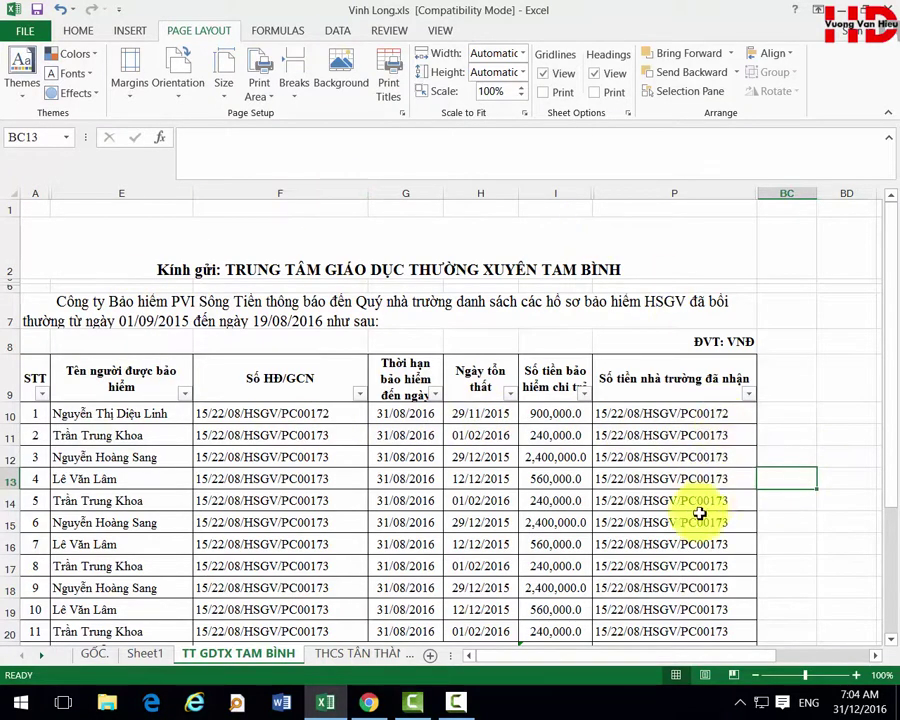
scroll(611, 559, "down", 5)
scroll(608, 556, "up", 3)
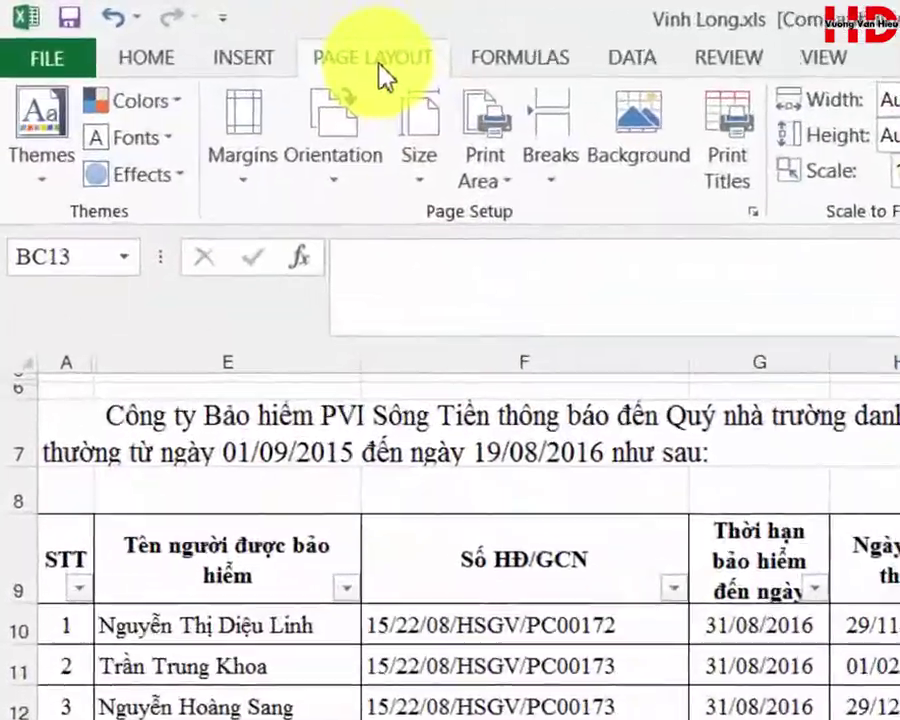
left_click(289, 47)
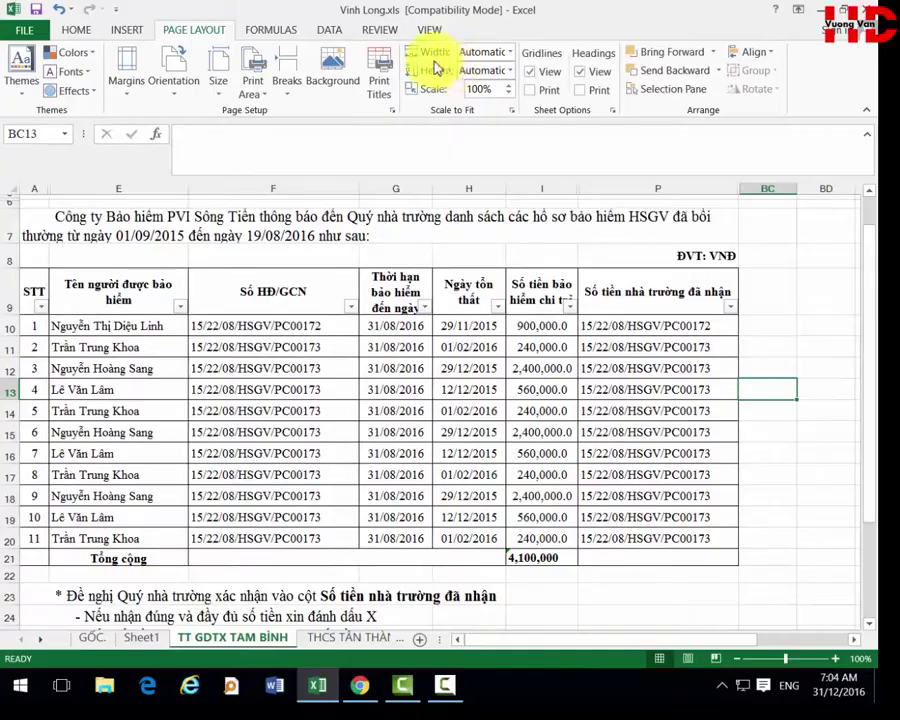
left_click(510, 52)
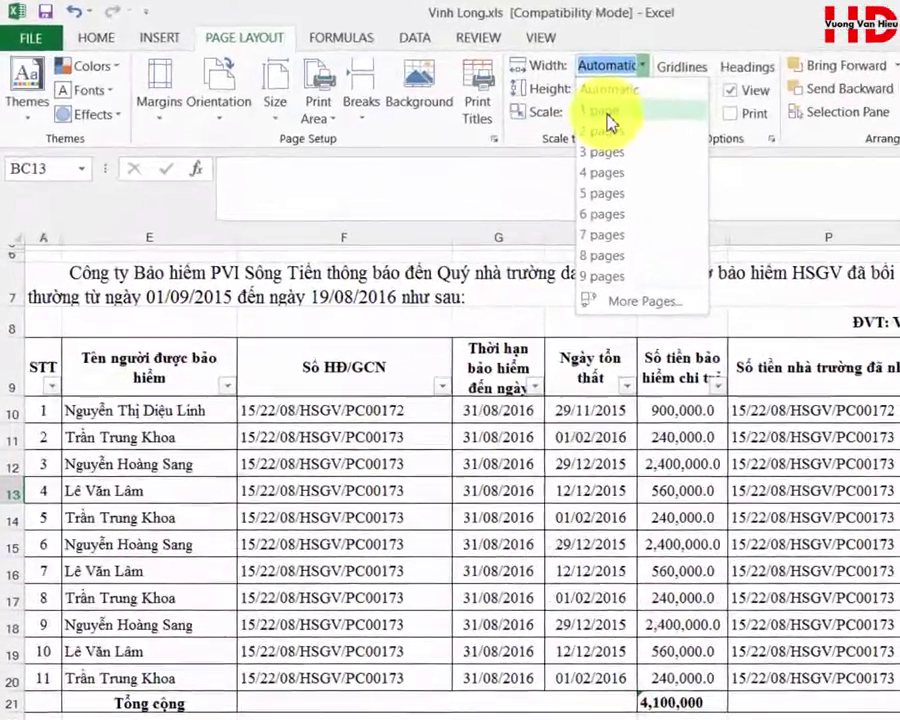
left_click(482, 90)
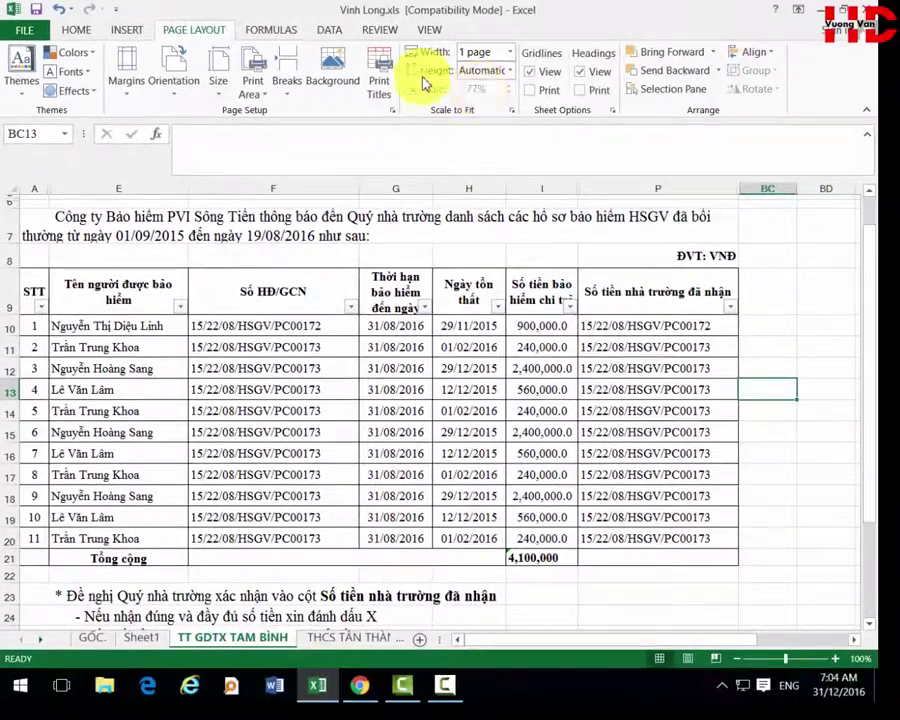
left_click(27, 37)
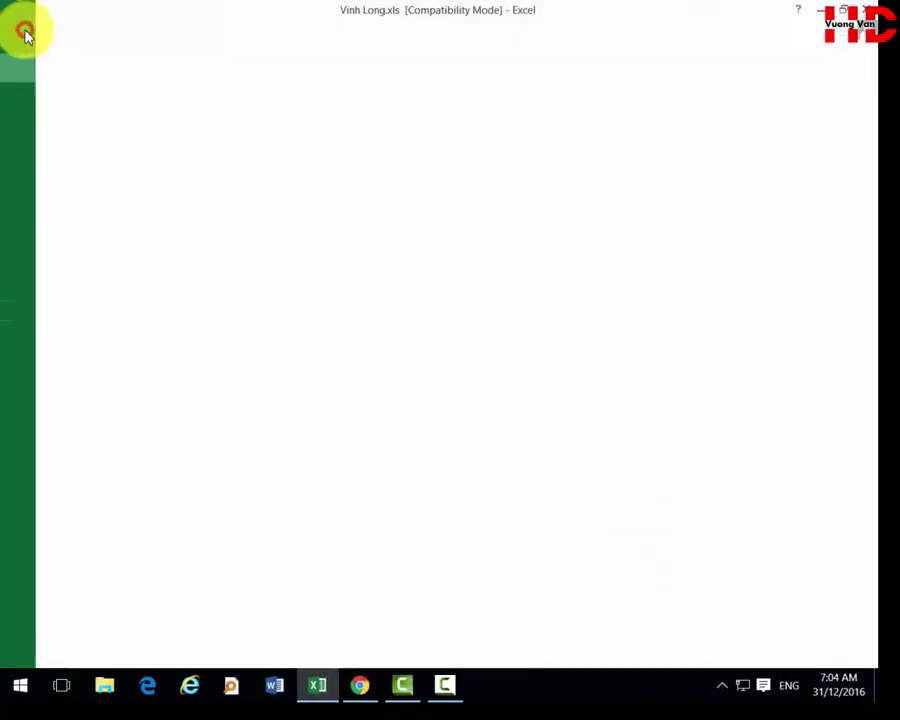
left_click(34, 220)
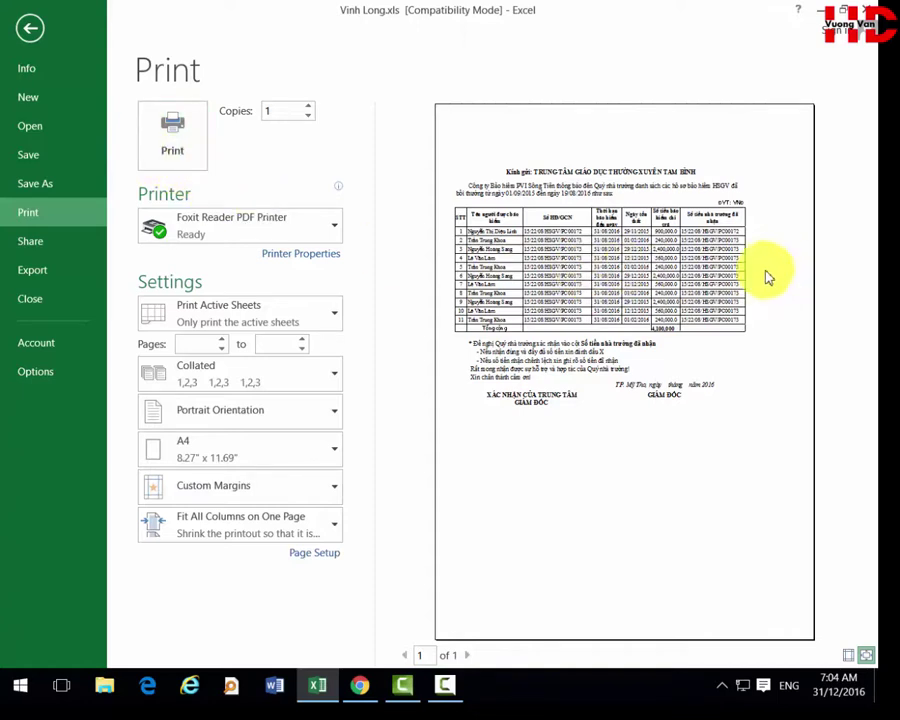
left_click(30, 28)
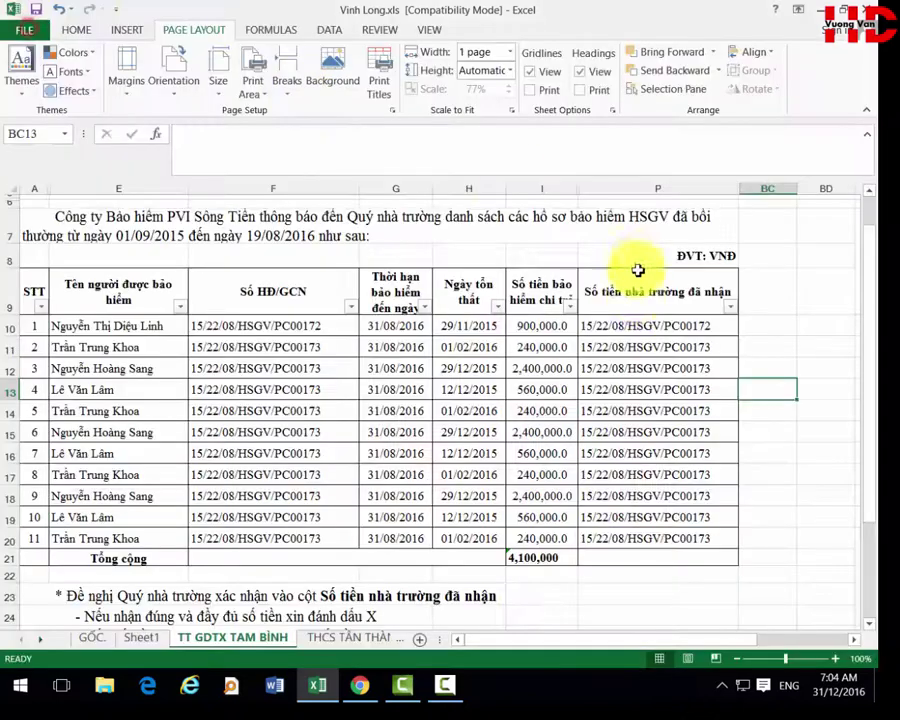
Set the printout width back to Automatic.
left_click(511, 54)
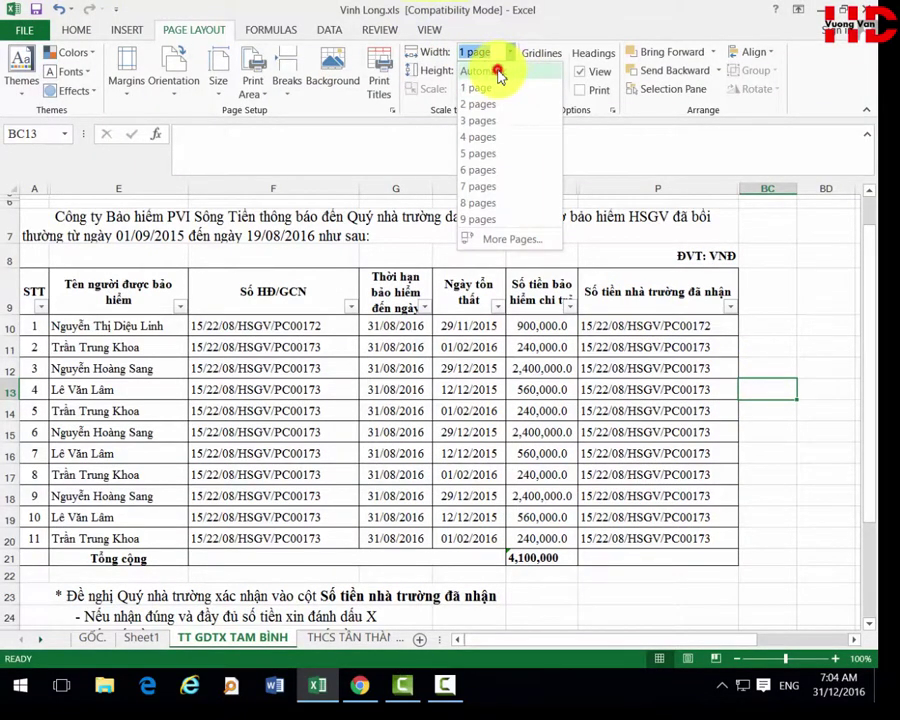
left_click(497, 73)
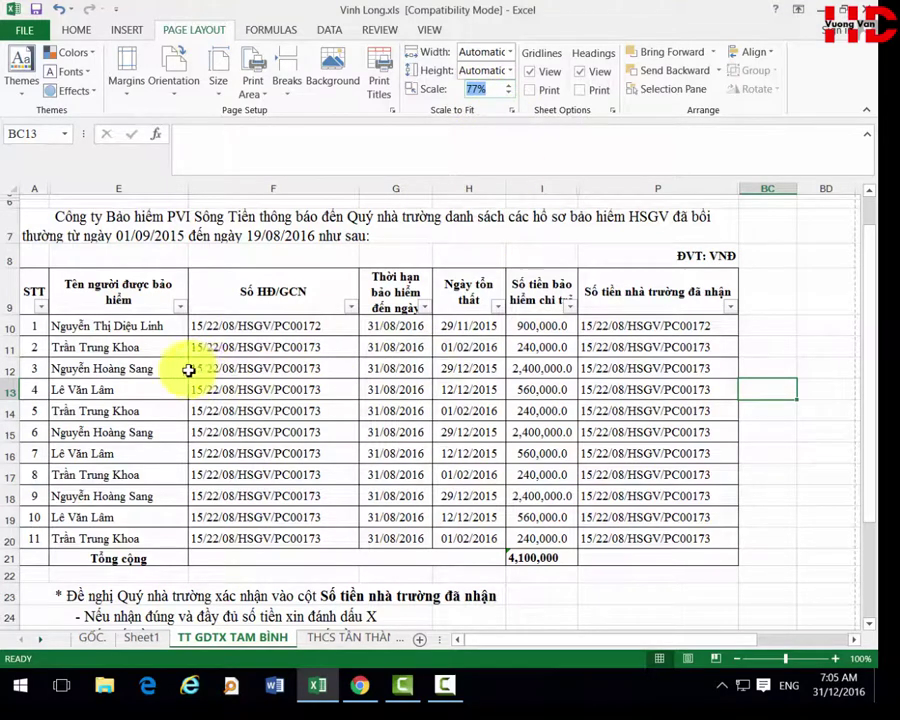
scroll(187, 367, "up", 2)
scroll(575, 378, "down", 3)
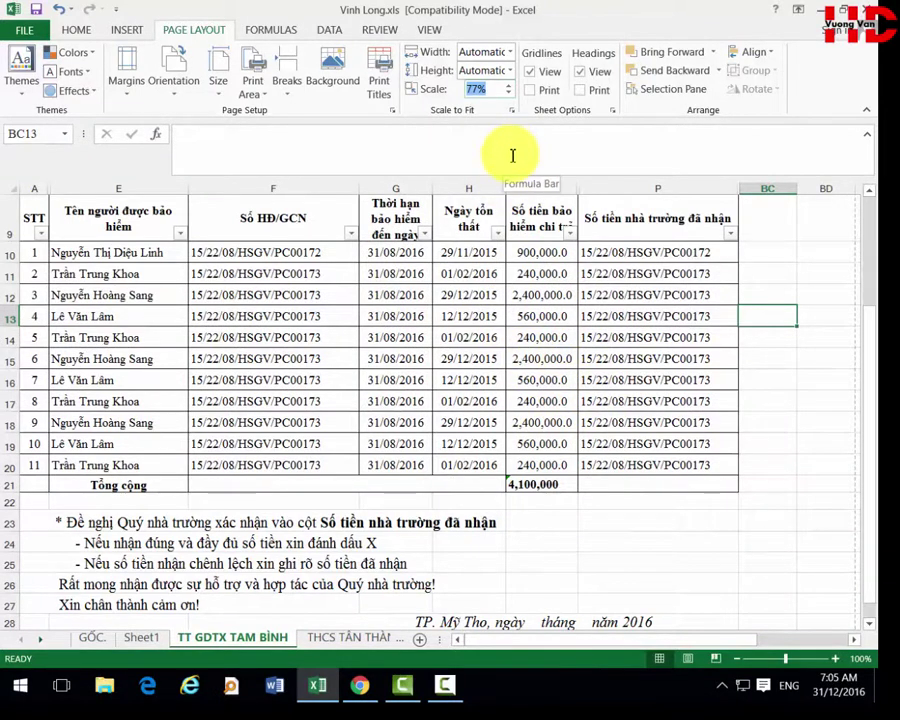
scroll(505, 135, "up", 3)
Raise the Scale to Fit value to 85% and scroll to check the table.
type("80")
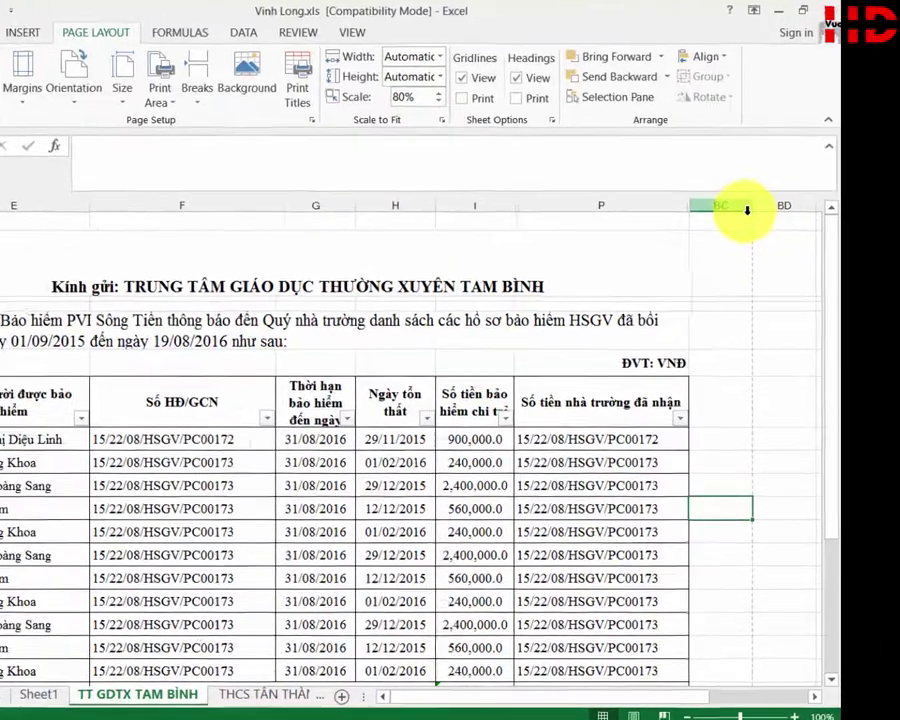
scroll(780, 465, "down", 5)
scroll(616, 698, "up", 3)
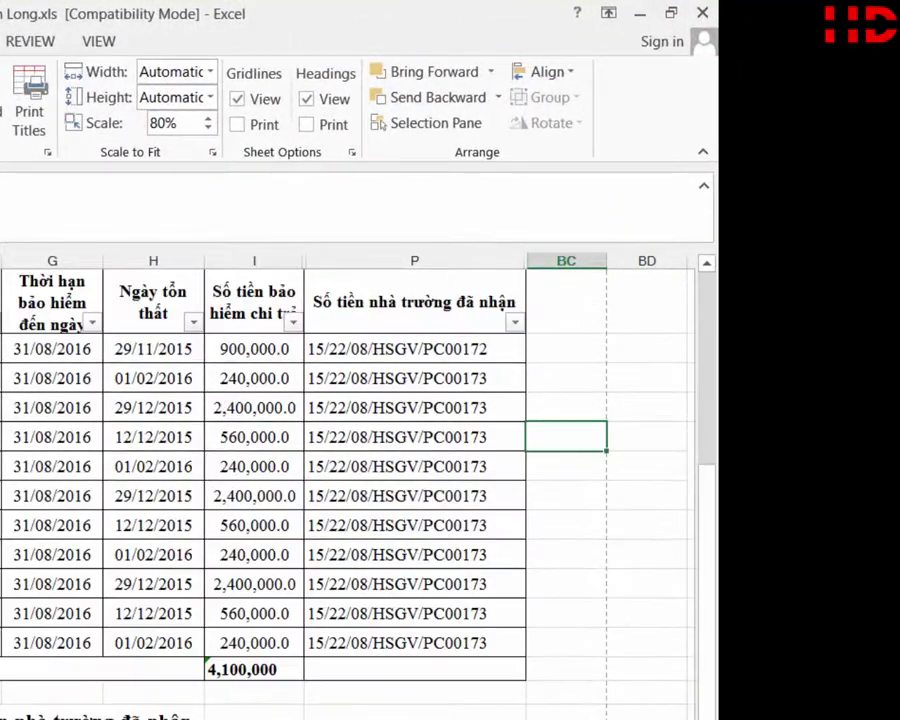
scroll(616, 698, "up", 3)
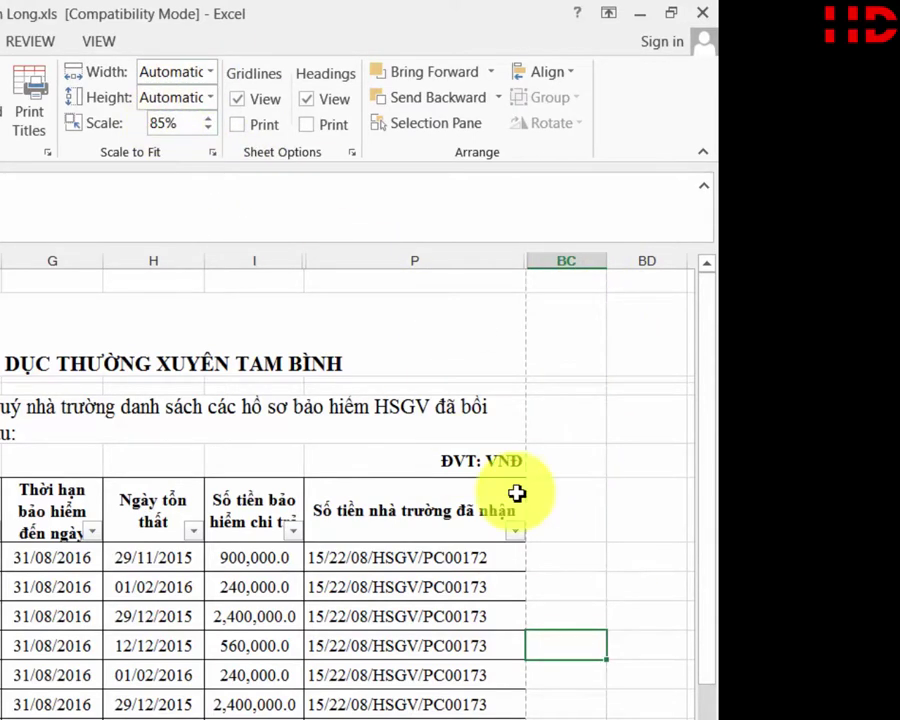
scroll(550, 540, "down", 5)
scroll(730, 333, "up", 5)
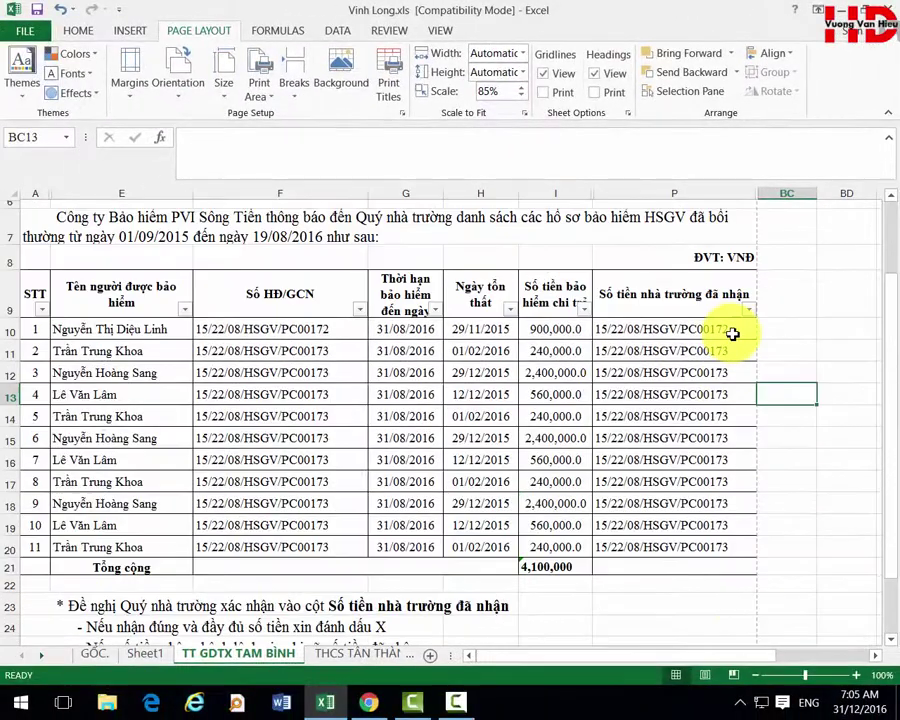
scroll(730, 333, "up", 1)
Review both print preview pages with Foxit Reader PDF Printer and accept its properties.
left_click(28, 33)
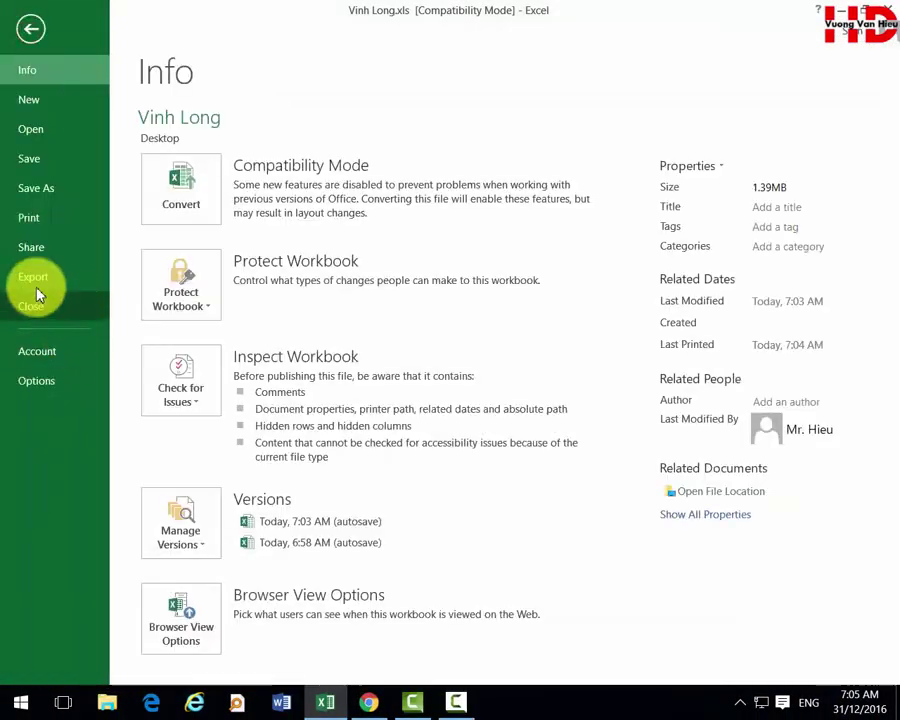
left_click(40, 217)
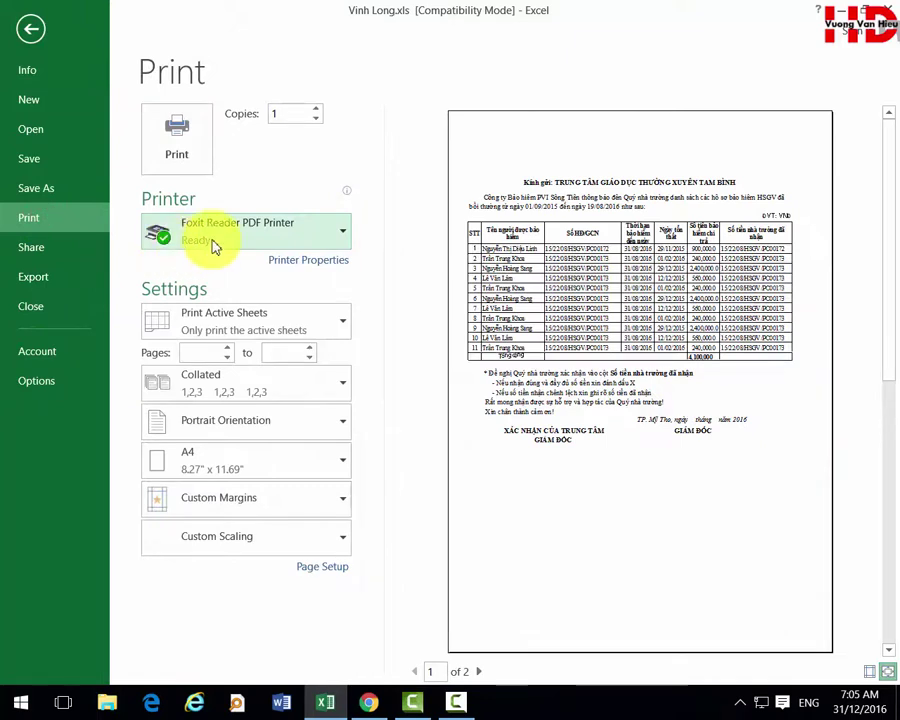
left_click(478, 671)
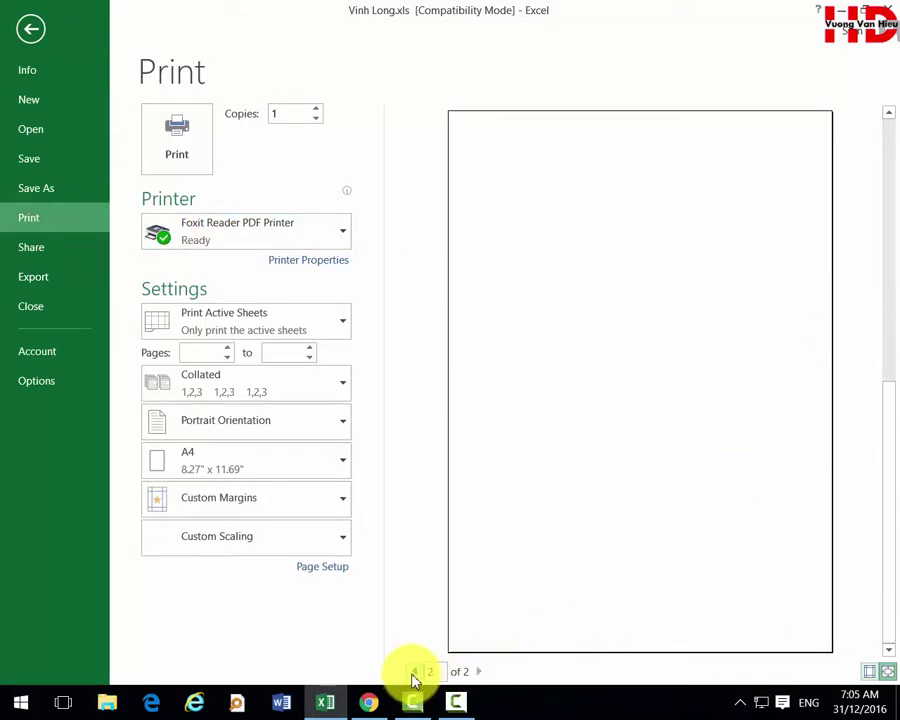
left_click(413, 672)
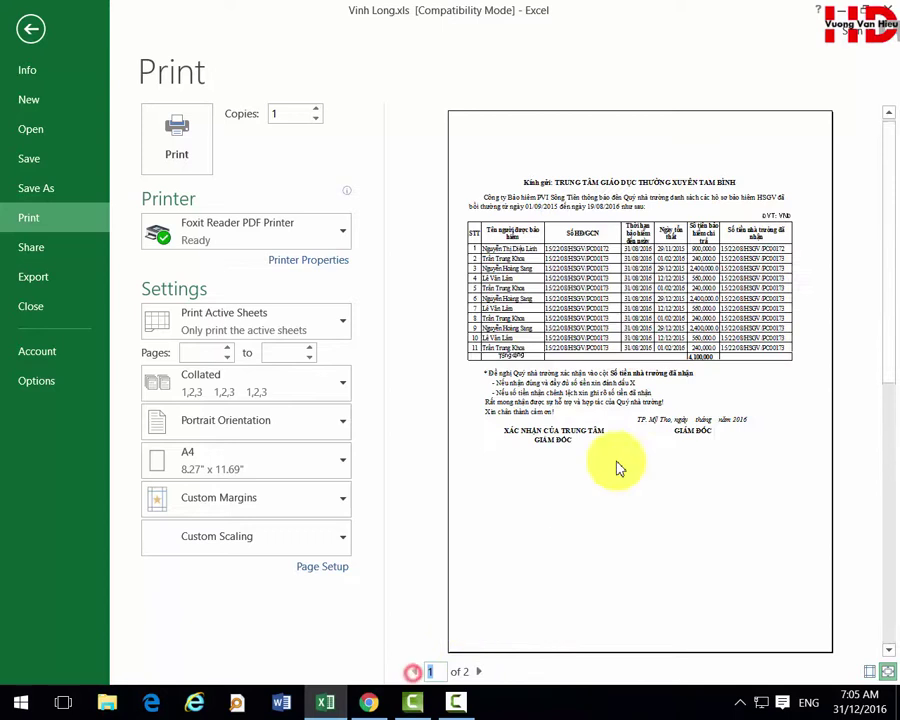
left_click(303, 262)
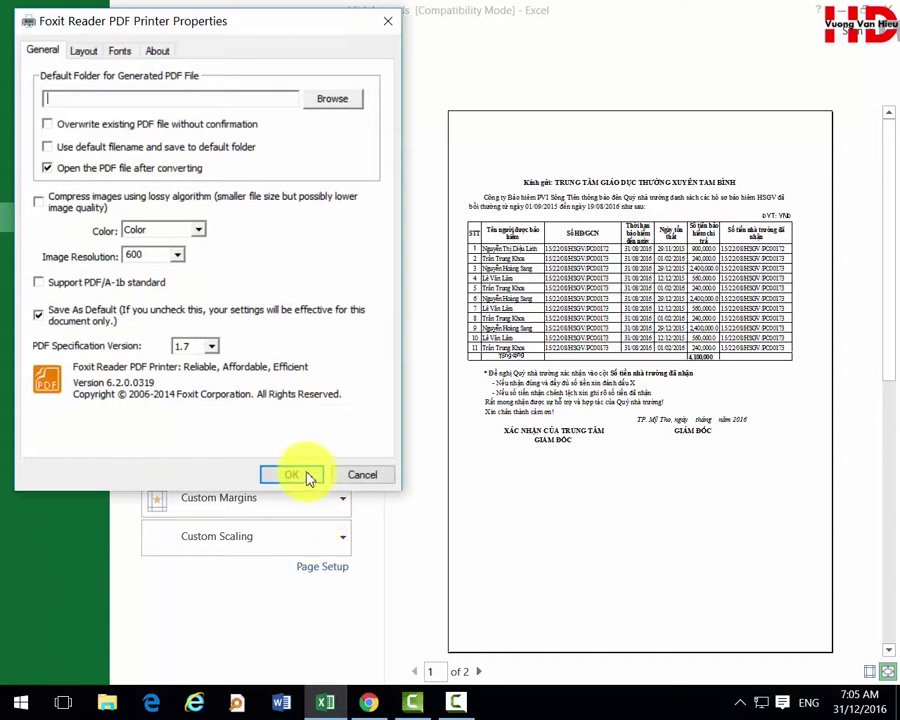
left_click(293, 474)
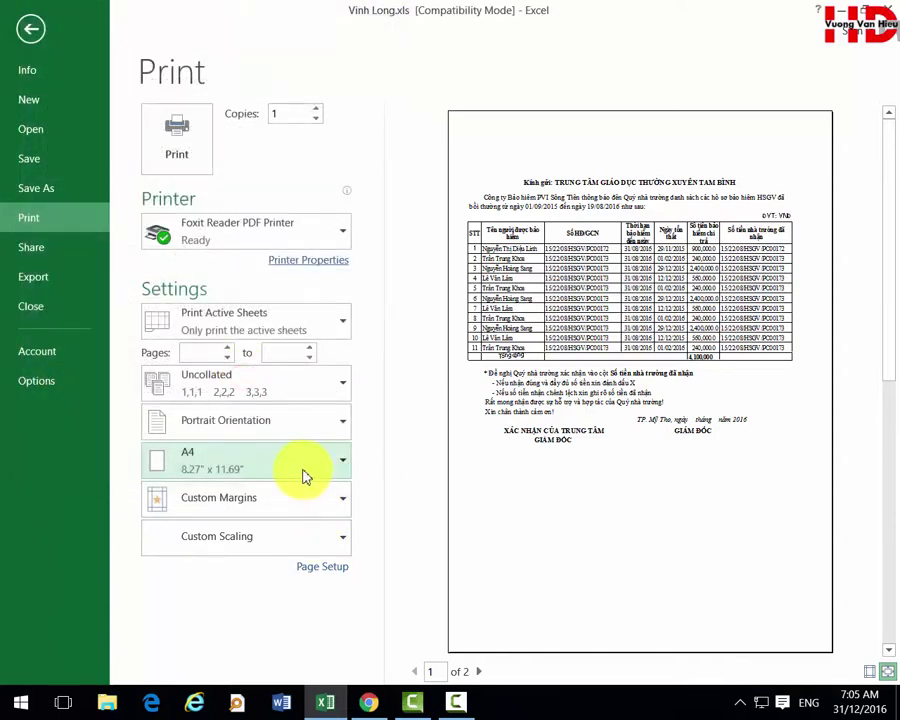
Print to Vinh Long.pdf on the Desktop, replacing the existing file.
left_click(195, 127)
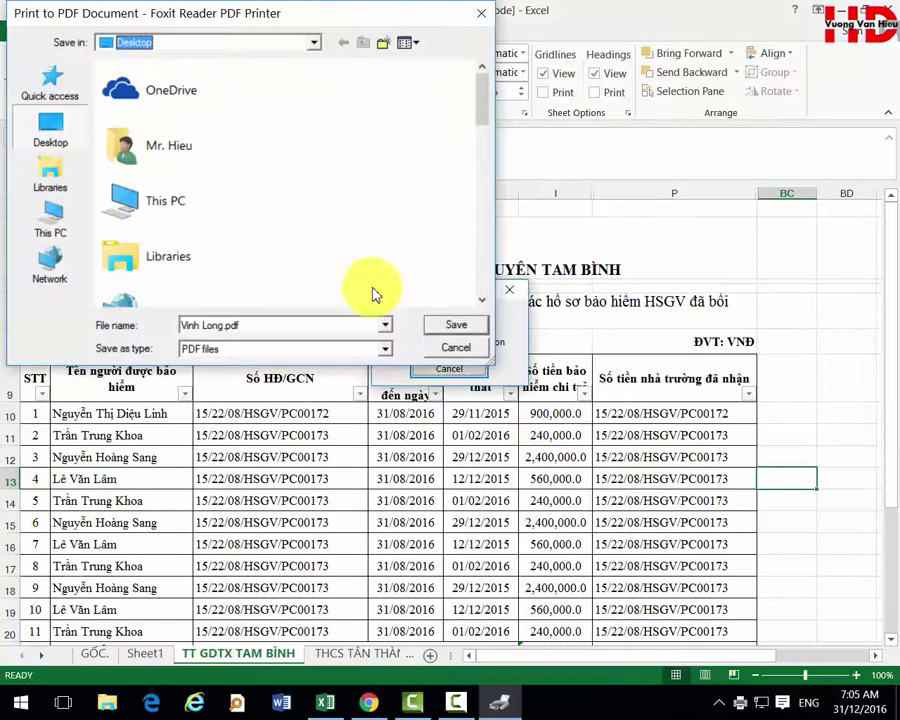
left_click(456, 325)
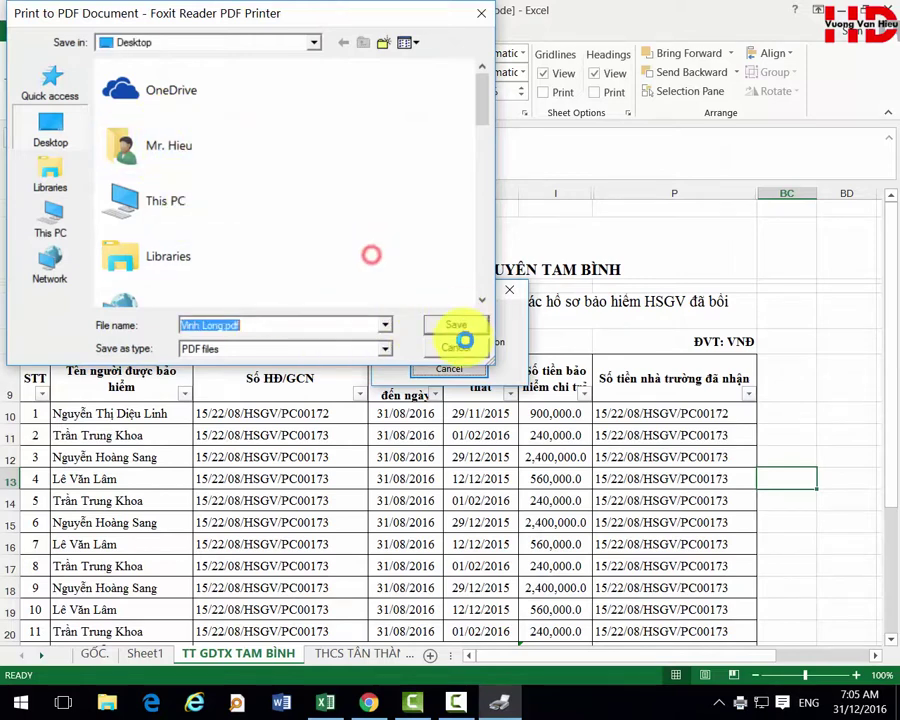
left_click(490, 353)
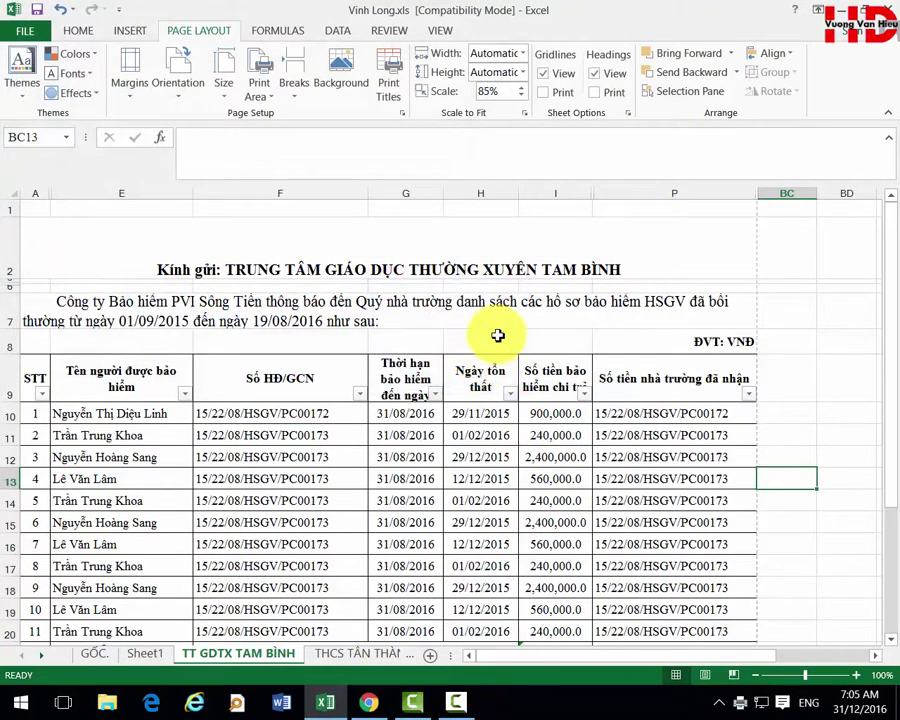
Scroll through Vinh Long.pdf and zoom out to 75% to see the whole first page.
scroll(594, 394, "down", 2)
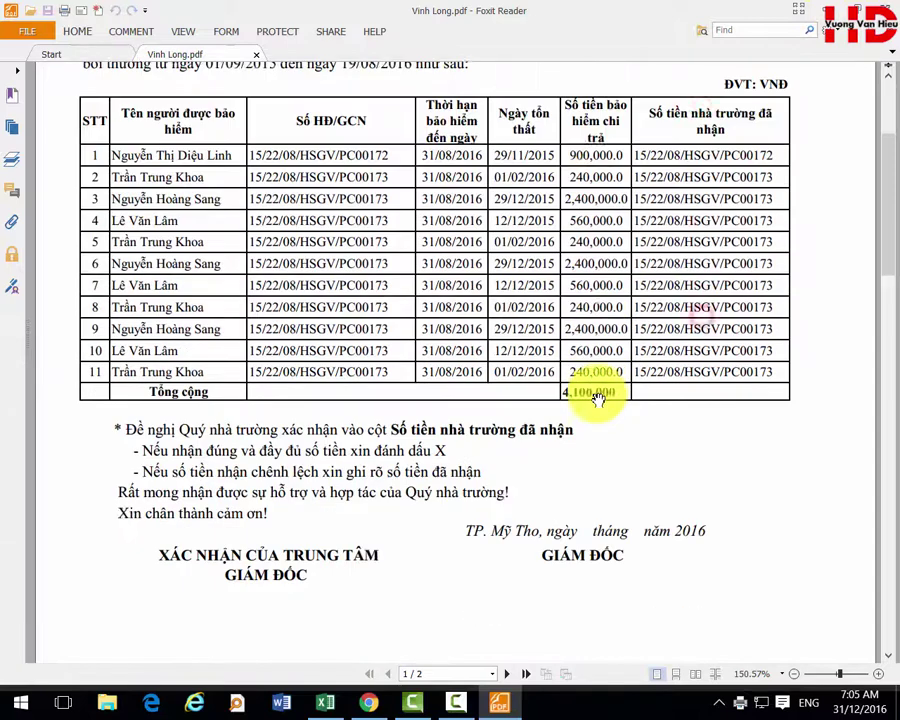
scroll(598, 401, "down", 3)
scroll(598, 401, "down", 5)
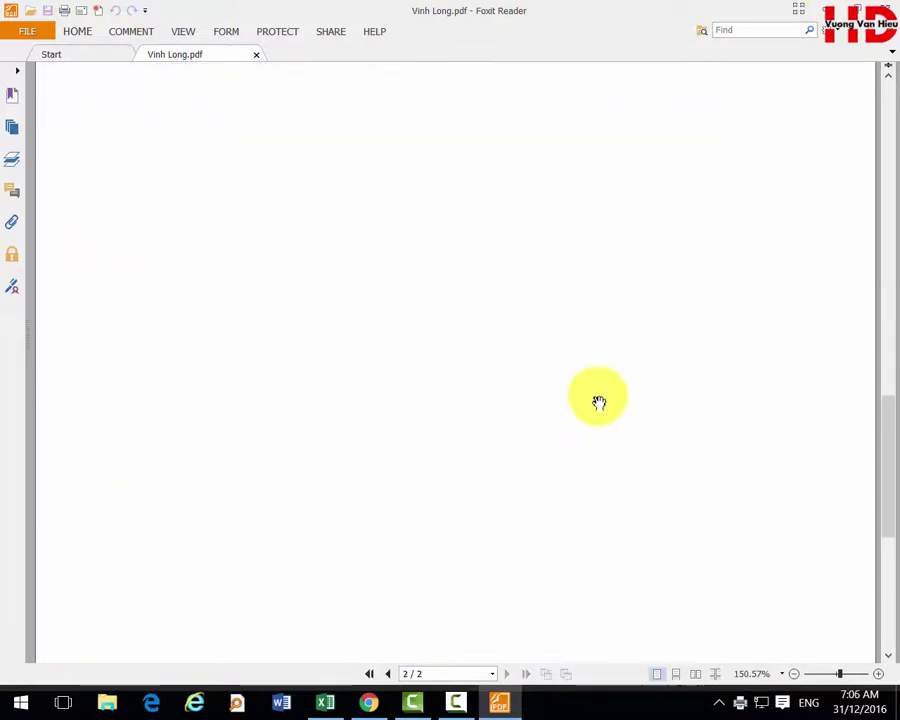
scroll(598, 401, "up", 5)
scroll(458, 382, "up", 3)
scroll(408, 297, "up", 3)
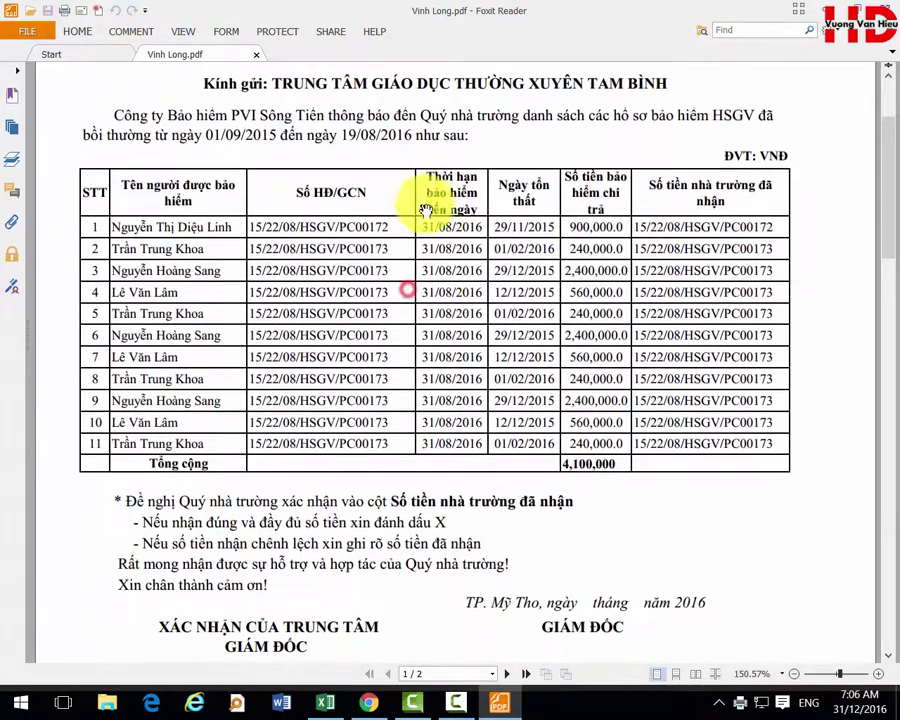
scroll(522, 296, "down", 2)
scroll(623, 376, "down", 3)
scroll(623, 378, "down", 2)
scroll(619, 385, "up", 5)
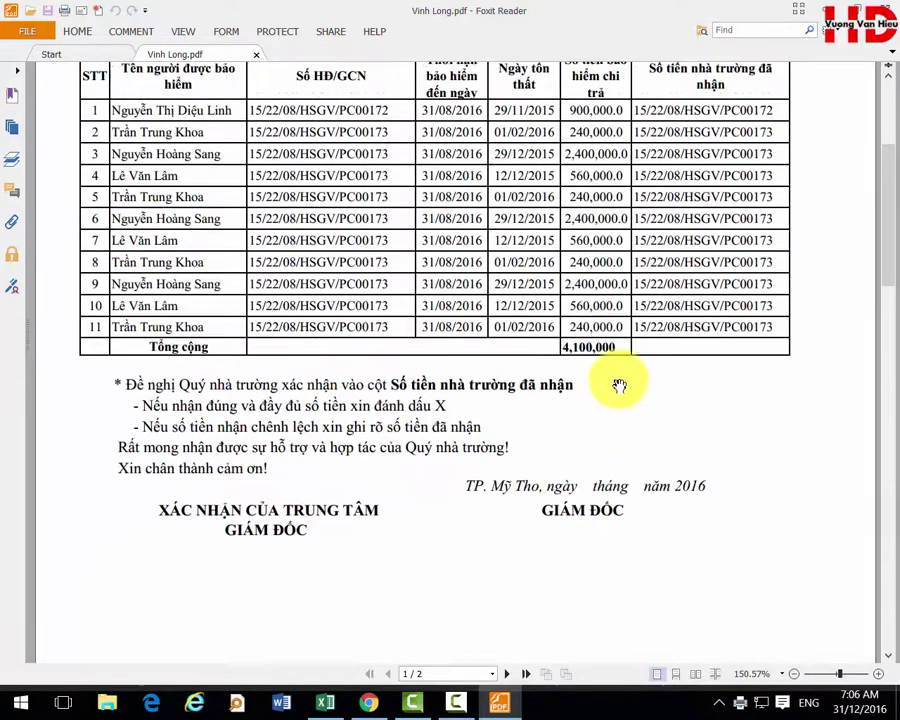
scroll(619, 385, "up", 5)
scroll(605, 376, "down", 2)
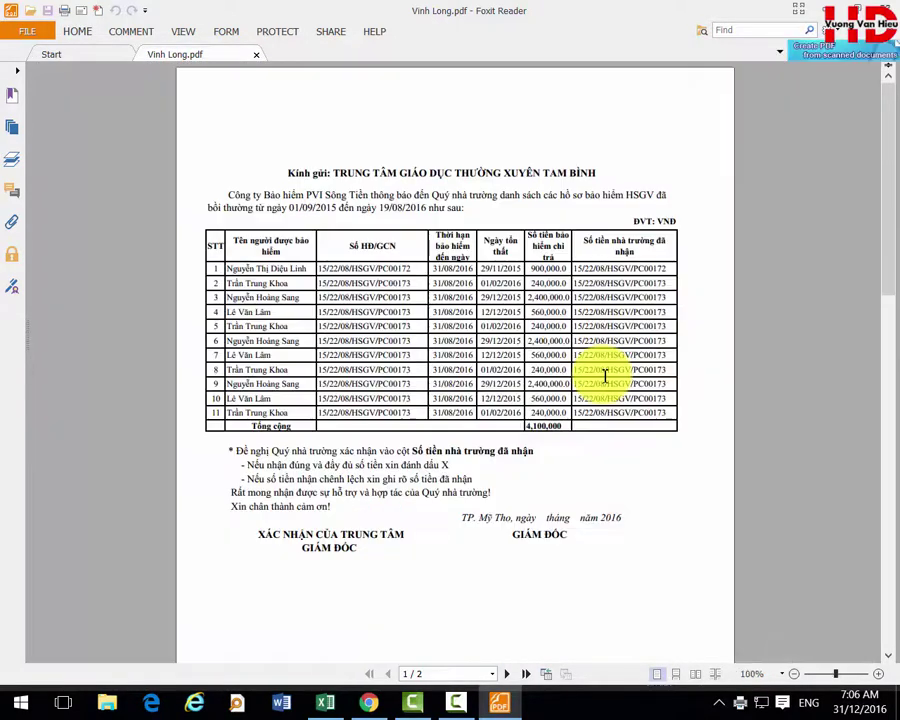
scroll(605, 376, "down", 1)
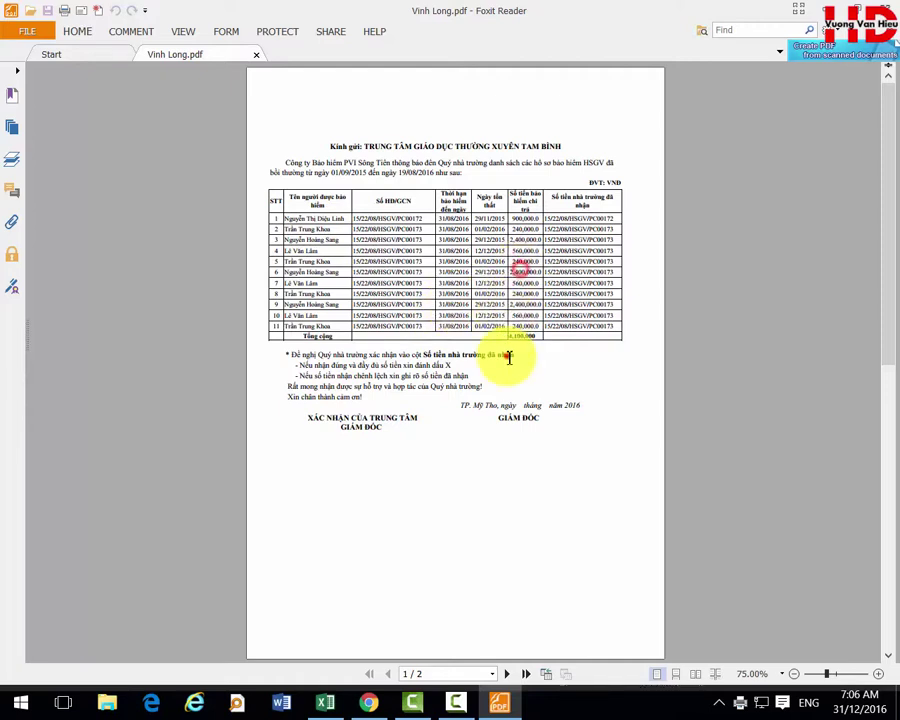
left_click_drag(518, 356, 529, 392)
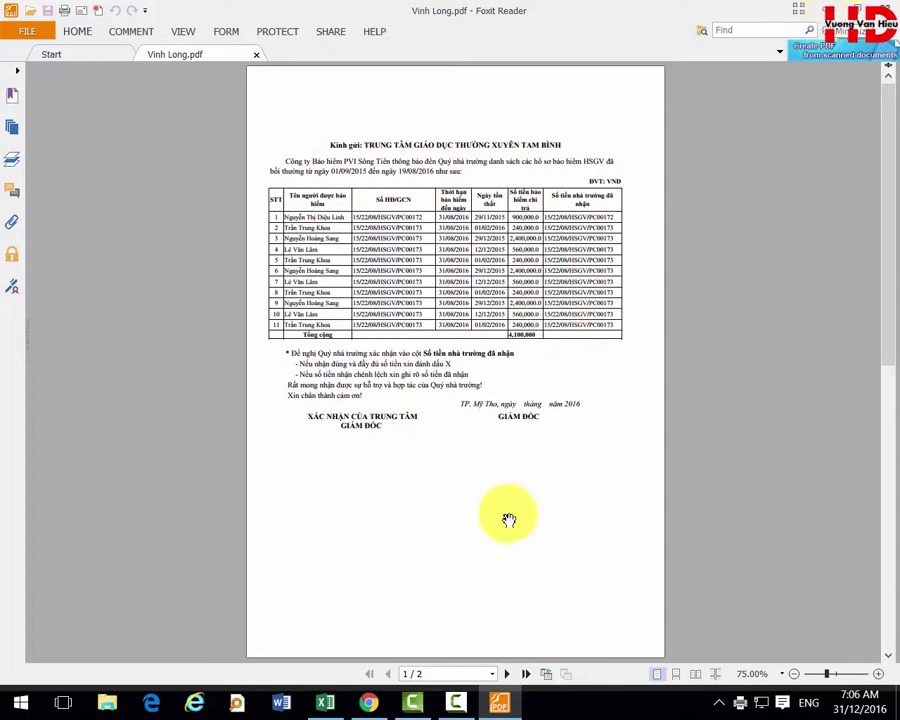
left_click(455, 703)
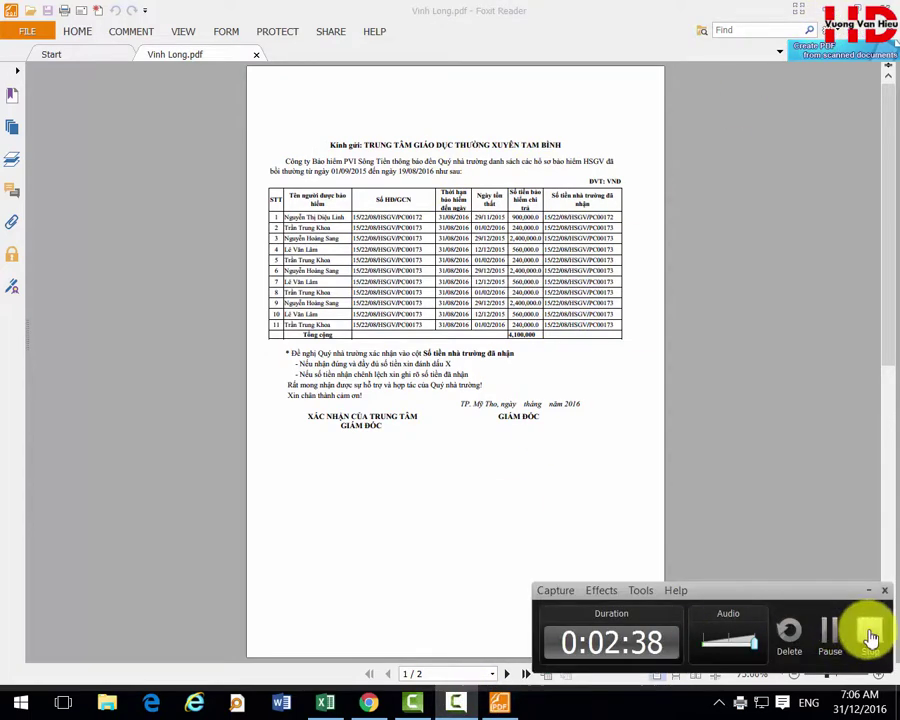